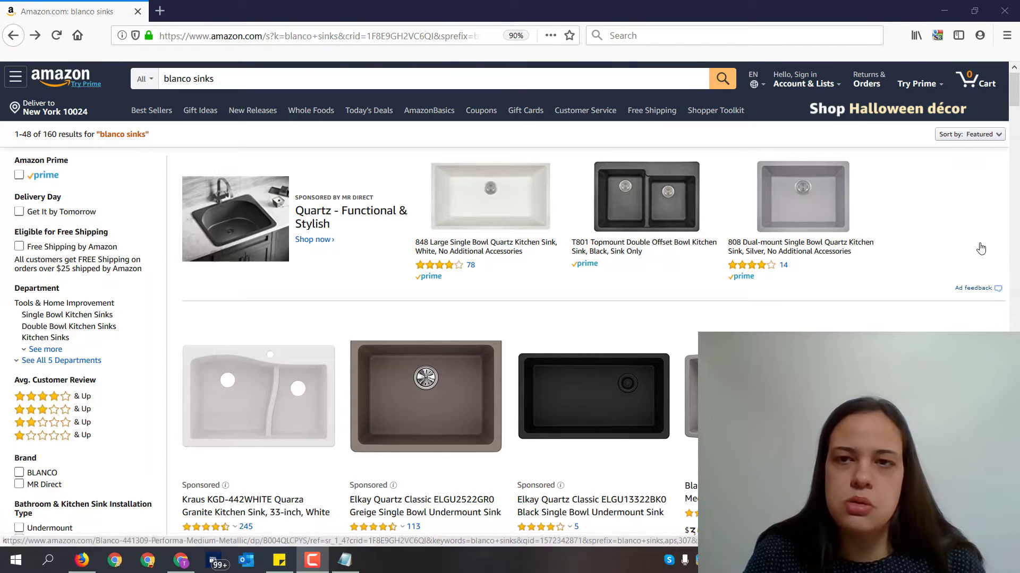
# - Look through the Amazon search results for blanco sinks, comparing sponsored listings with the regular ones
pyautogui.scroll(-2, 1018, 253)
pyautogui.scroll(-4, 762, 221)
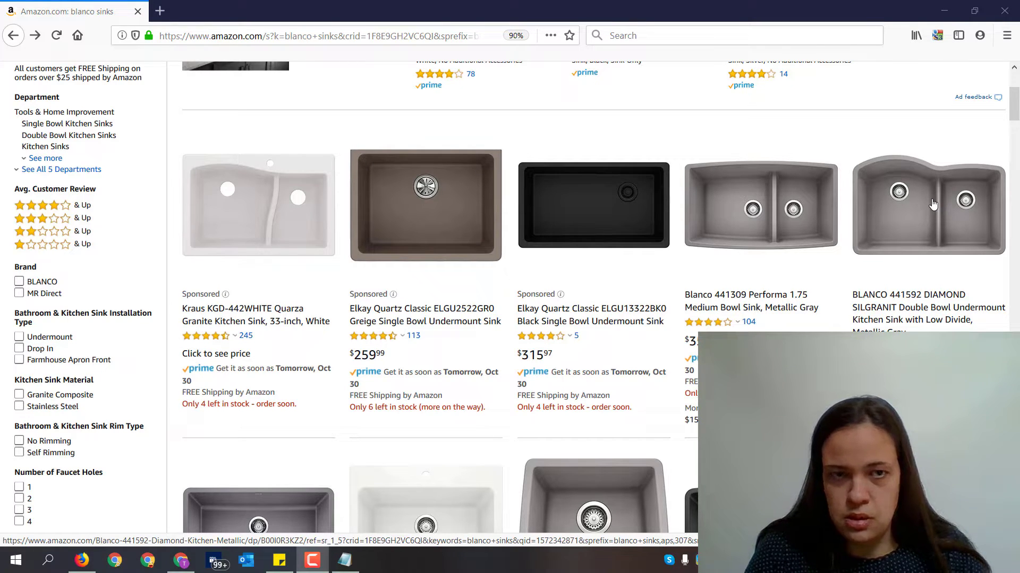
pyautogui.scroll(-5, 639, 165)
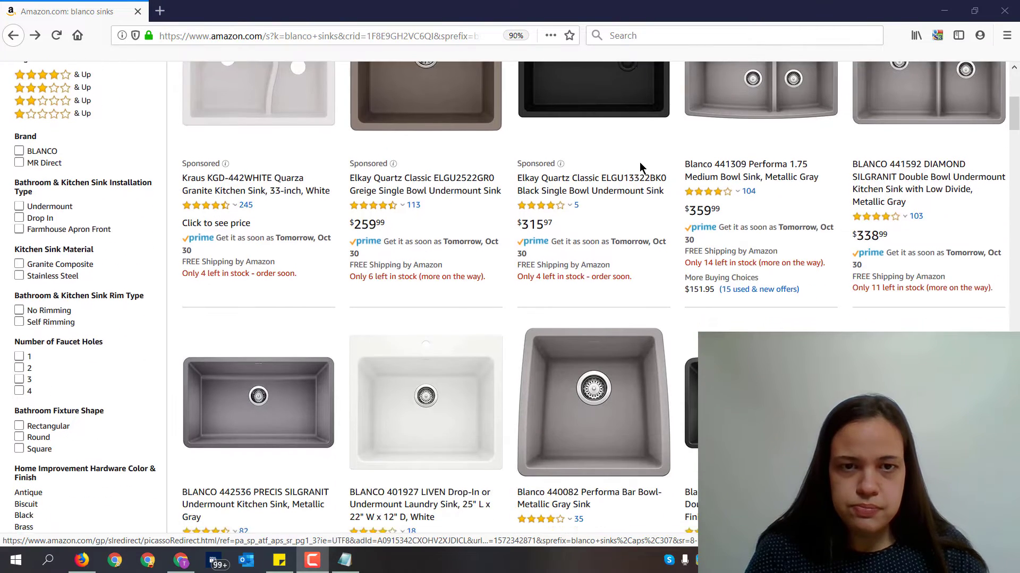
pyautogui.scroll(-10, 603, 148)
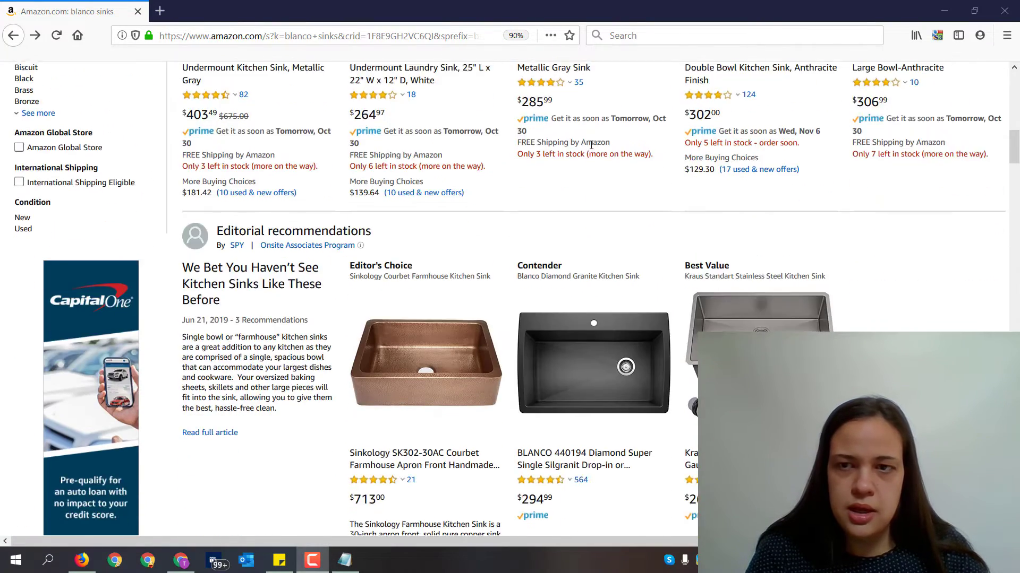
pyautogui.scroll(-5, 624, 132)
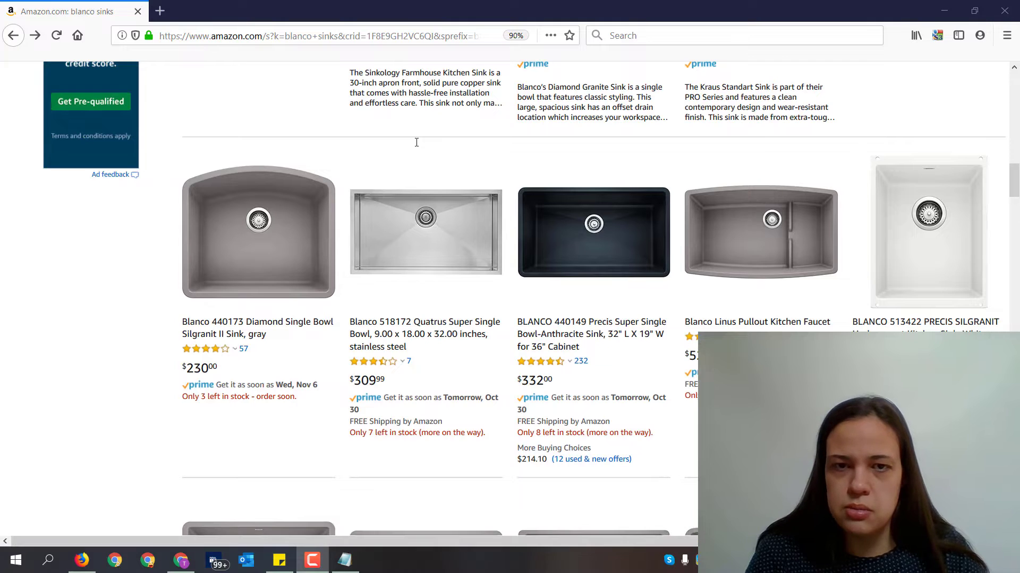
pyautogui.scroll(-8, 443, 143)
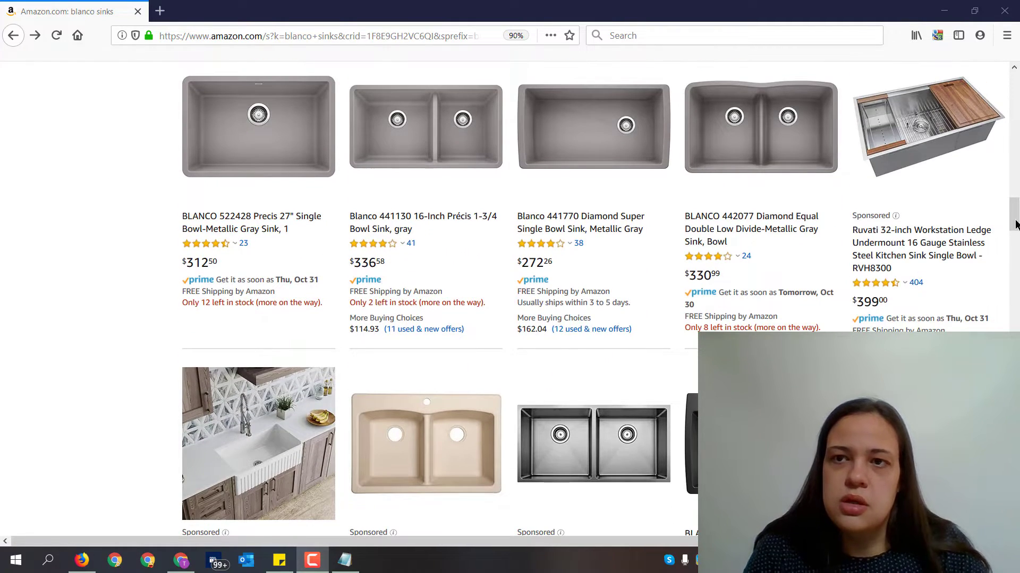
pyautogui.scroll(-13, 104, 165)
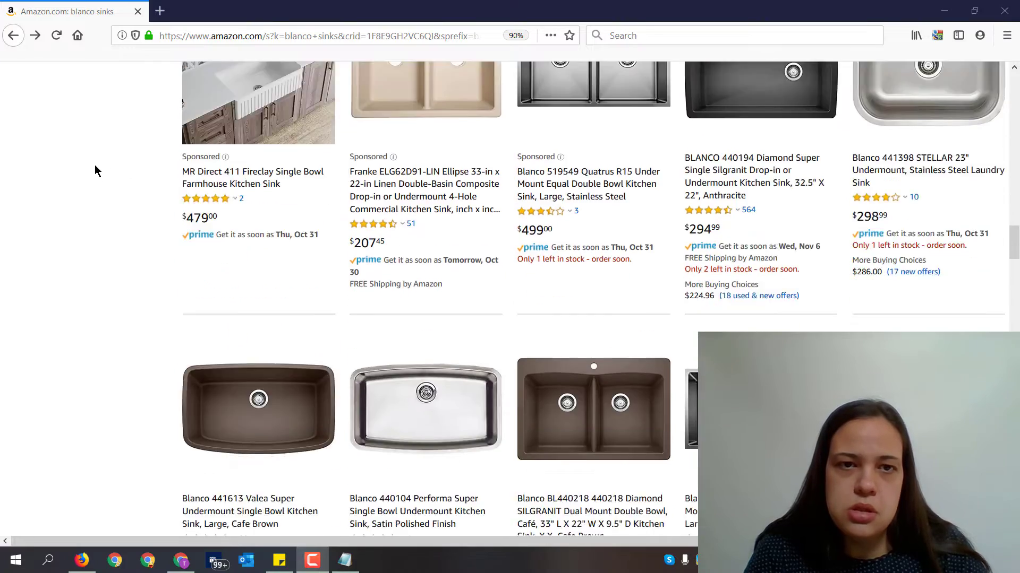
pyautogui.scroll(-17, 95, 163)
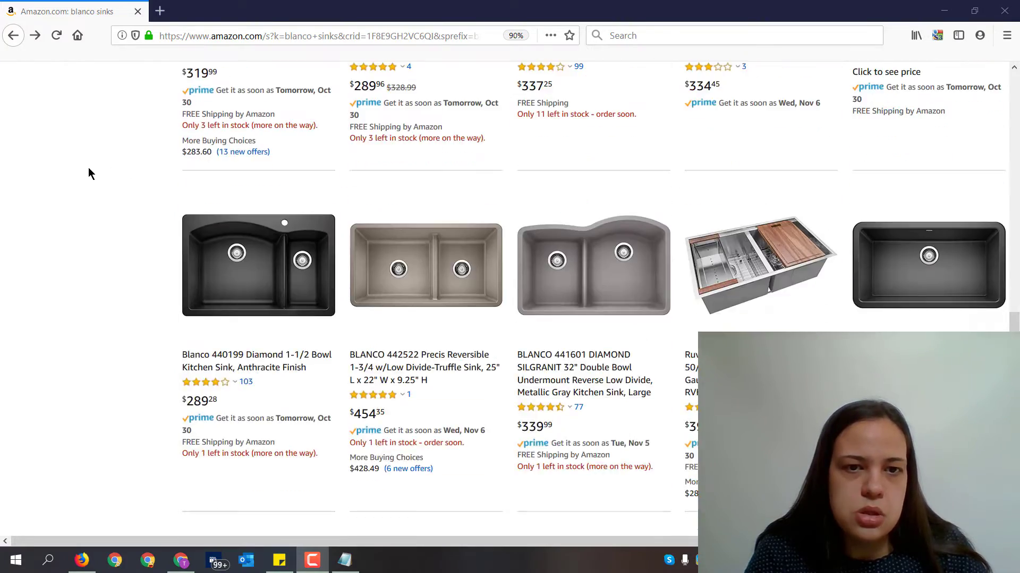
pyautogui.scroll(-14, 71, 166)
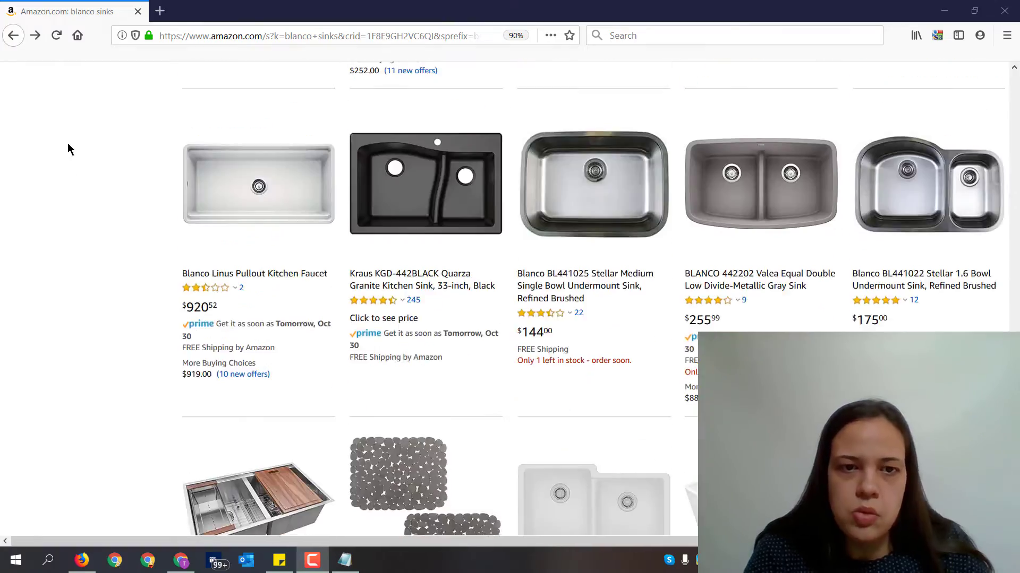
pyautogui.scroll(-3, 276, 152)
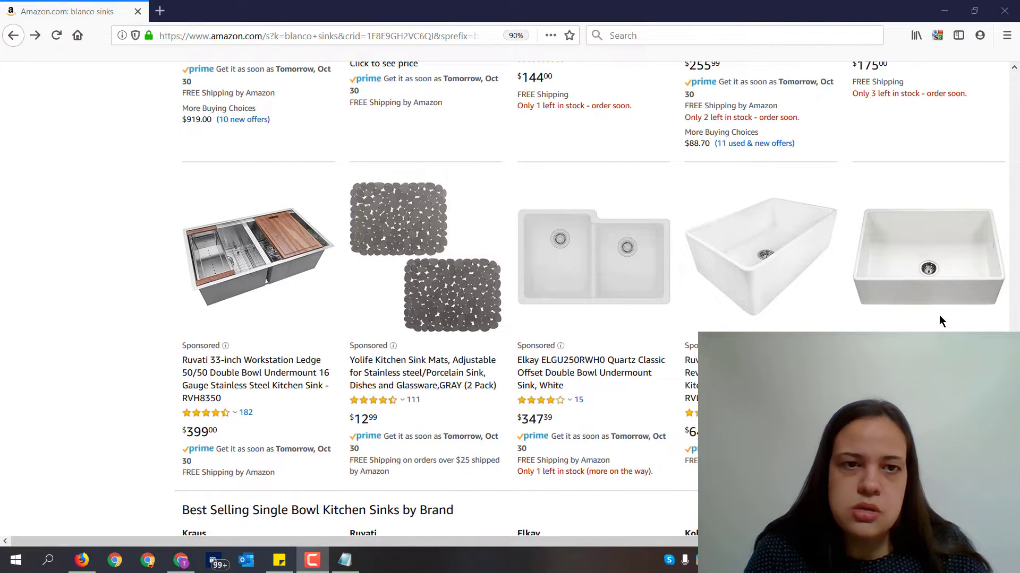
pyautogui.scroll(2, 381, 248)
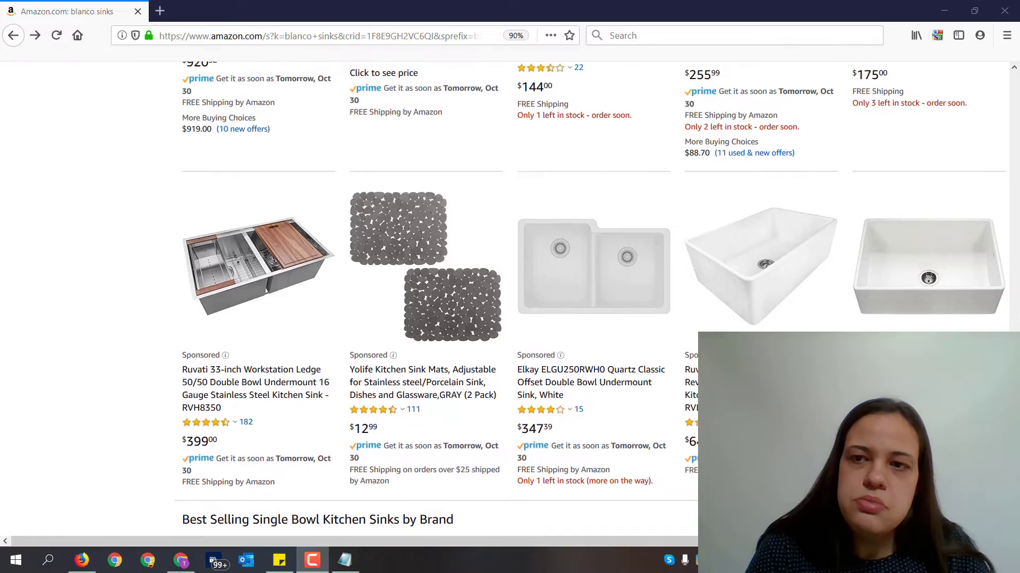
pyautogui.scroll(-15, 1017, 314)
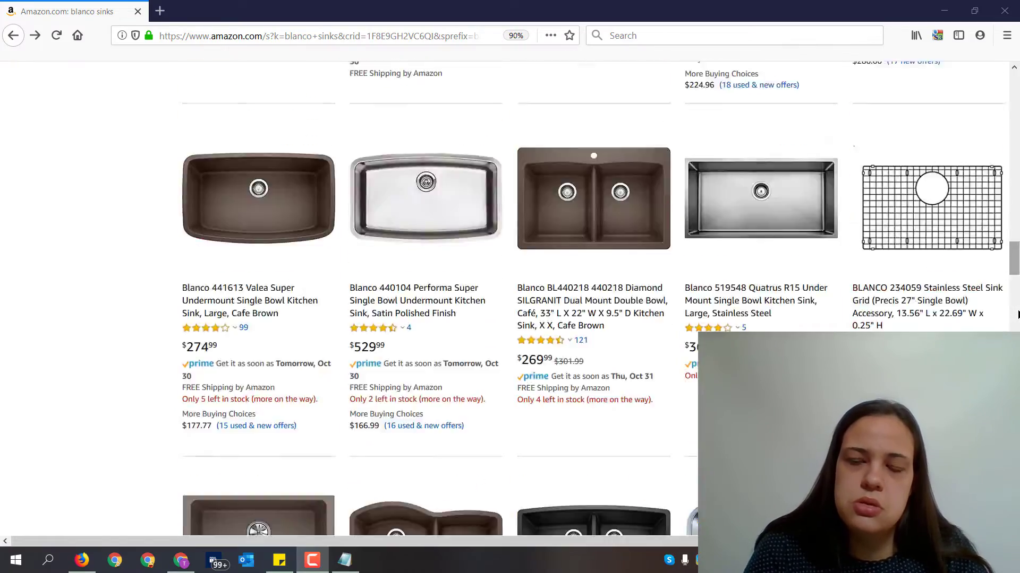
pyautogui.scroll(20, 1017, 315)
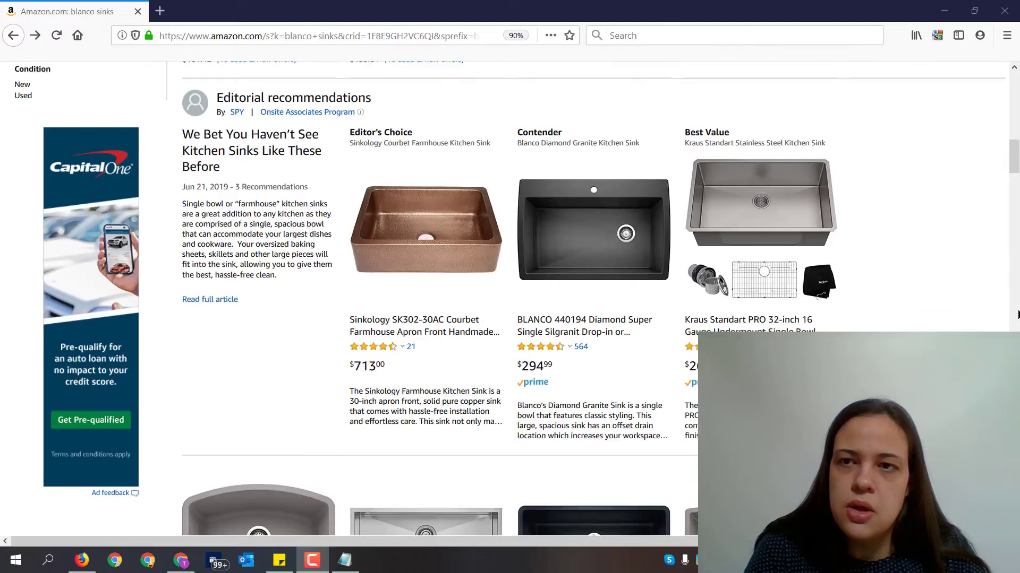
pyautogui.scroll(5, 1017, 314)
pyautogui.scroll(-8, 1017, 315)
pyautogui.scroll(7, 1012, 314)
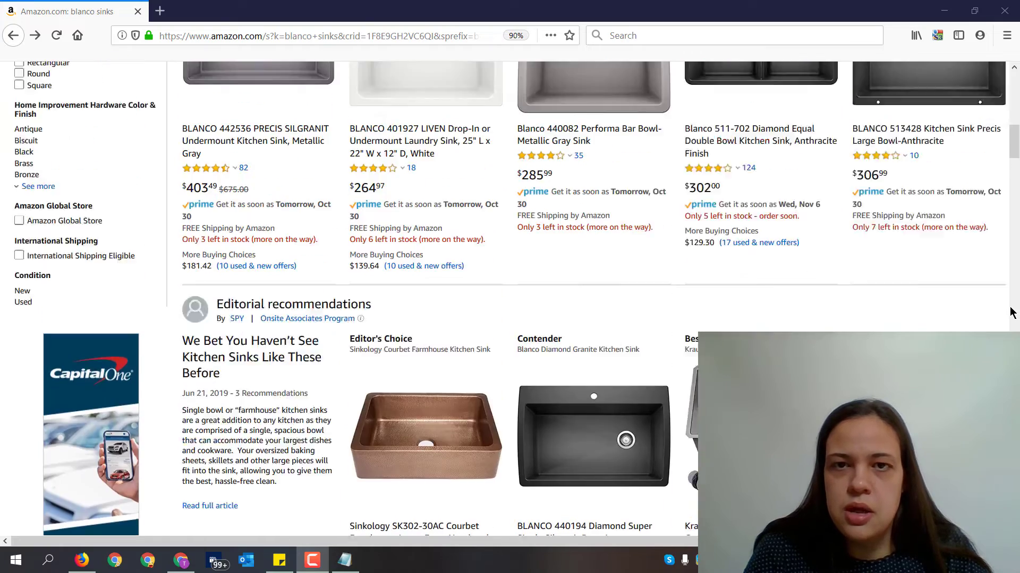
pyautogui.scroll(12, 1012, 314)
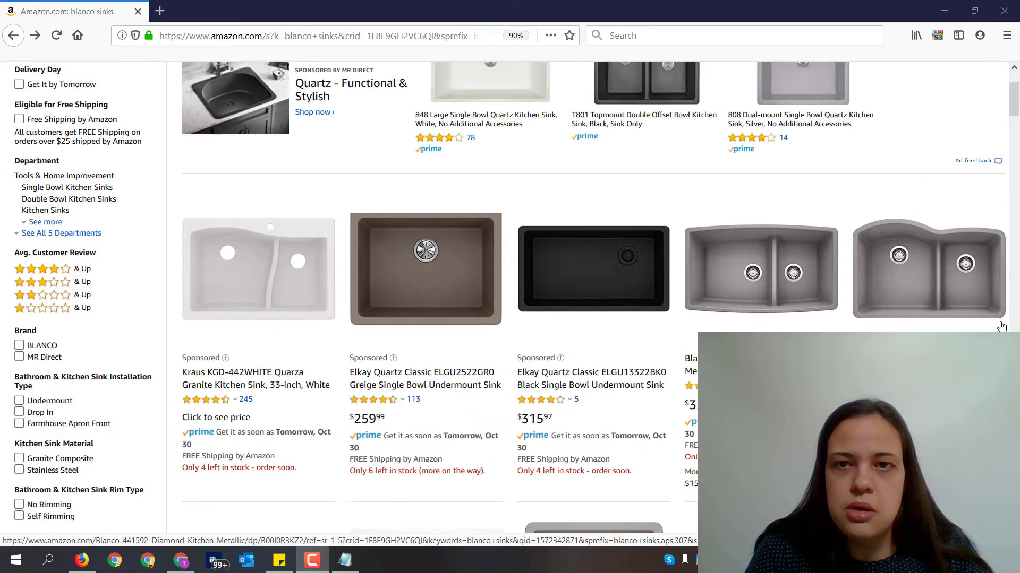
pyautogui.scroll(3, 1001, 326)
pyautogui.scroll(-5, 729, 221)
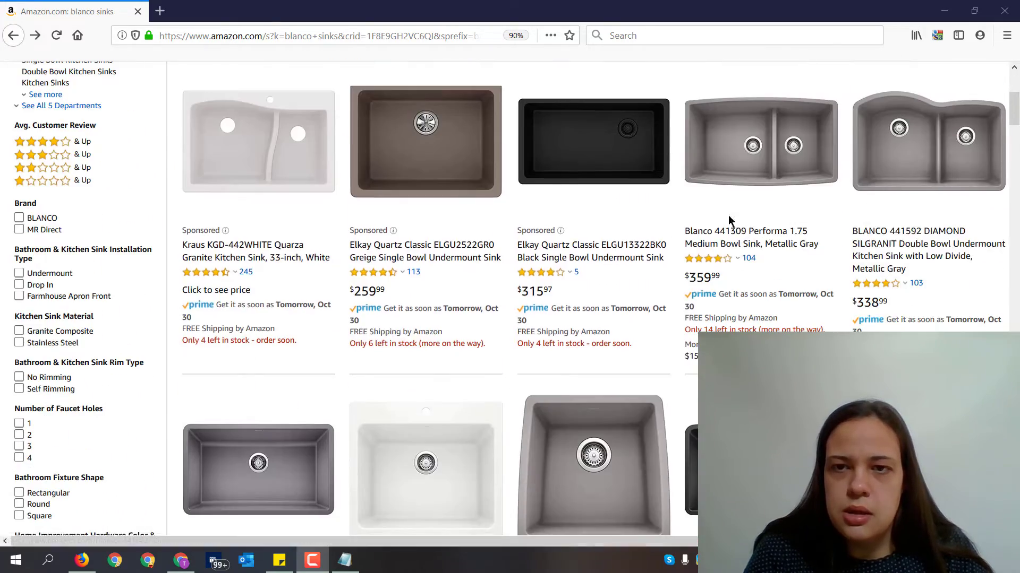
# - Open the Blanco 441309 Performa 1.75 Medium Bowl Sink listing and examine its sponsored related products
pyautogui.click(735, 239)
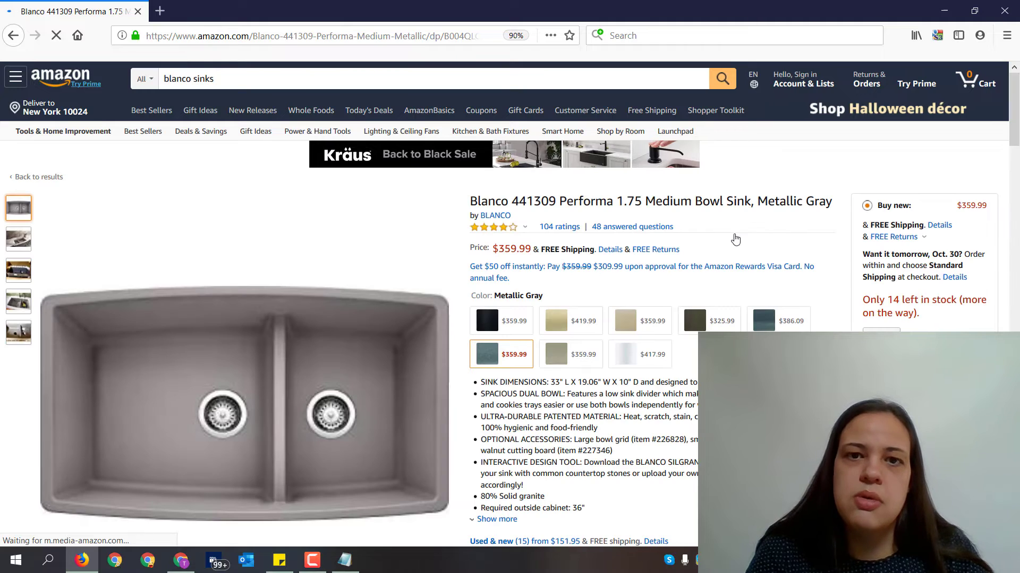
pyautogui.scroll(-10, 716, 229)
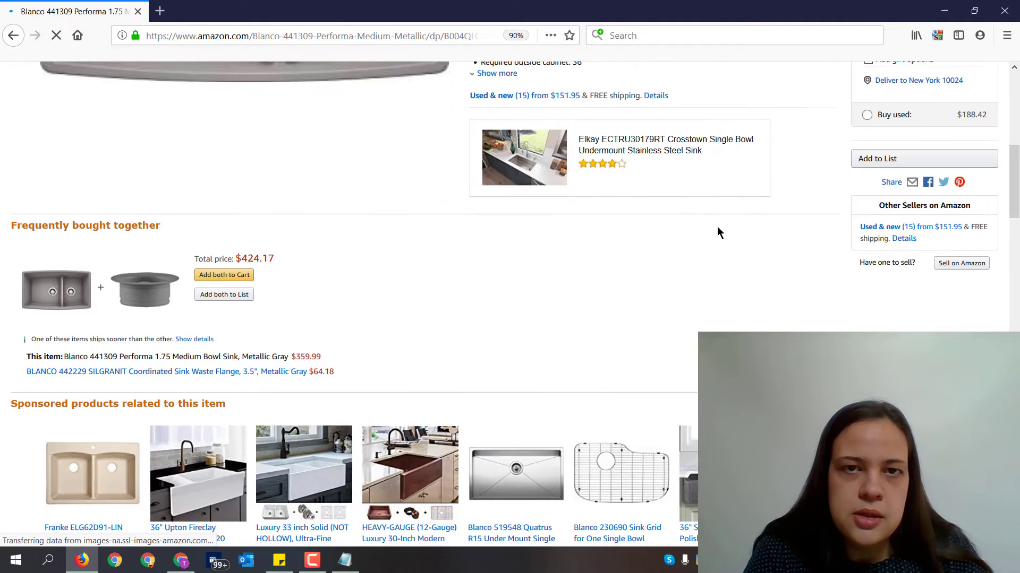
pyautogui.scroll(-2, 699, 228)
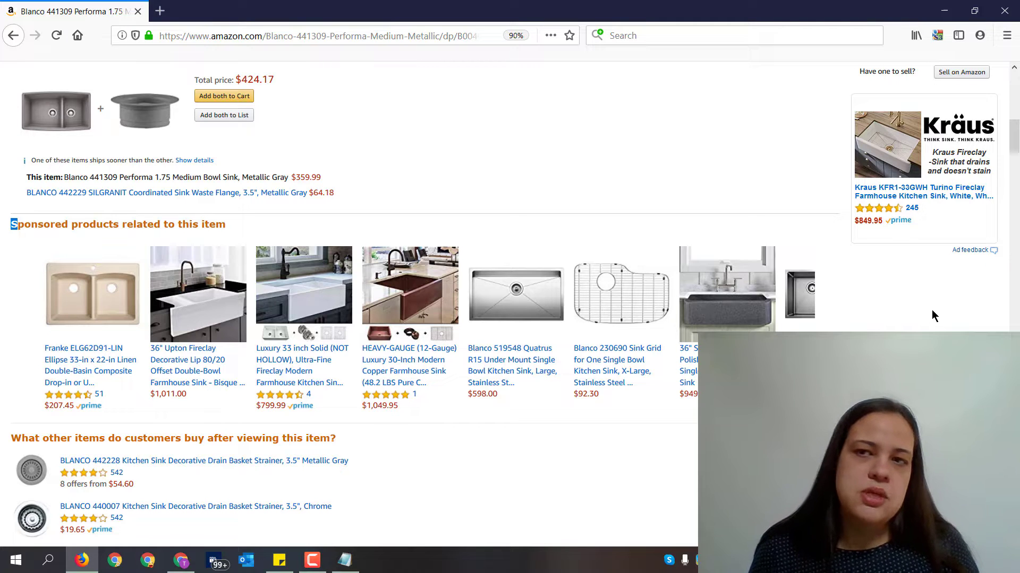
pyautogui.scroll(-1, 932, 316)
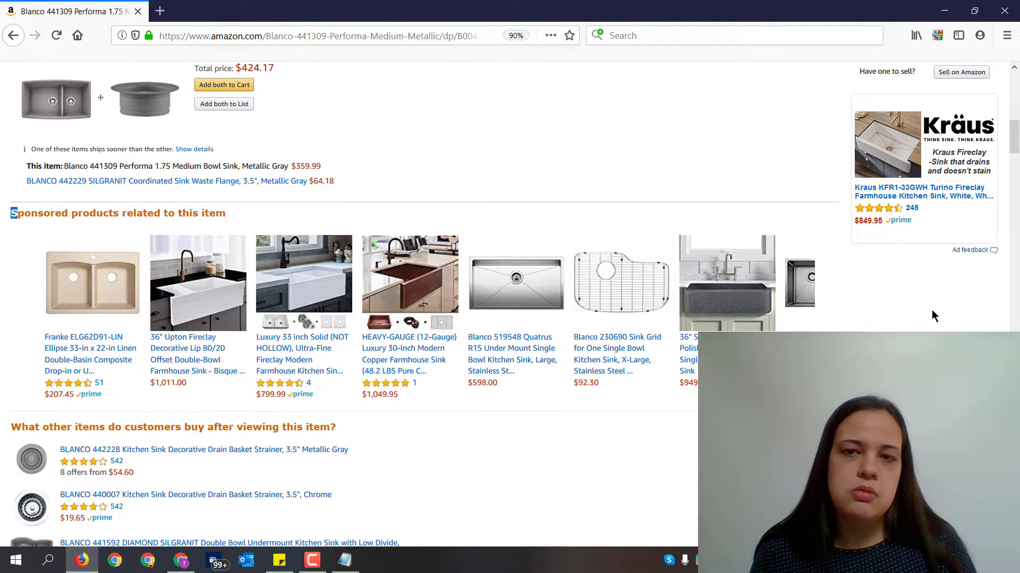
pyautogui.scroll(1, 932, 312)
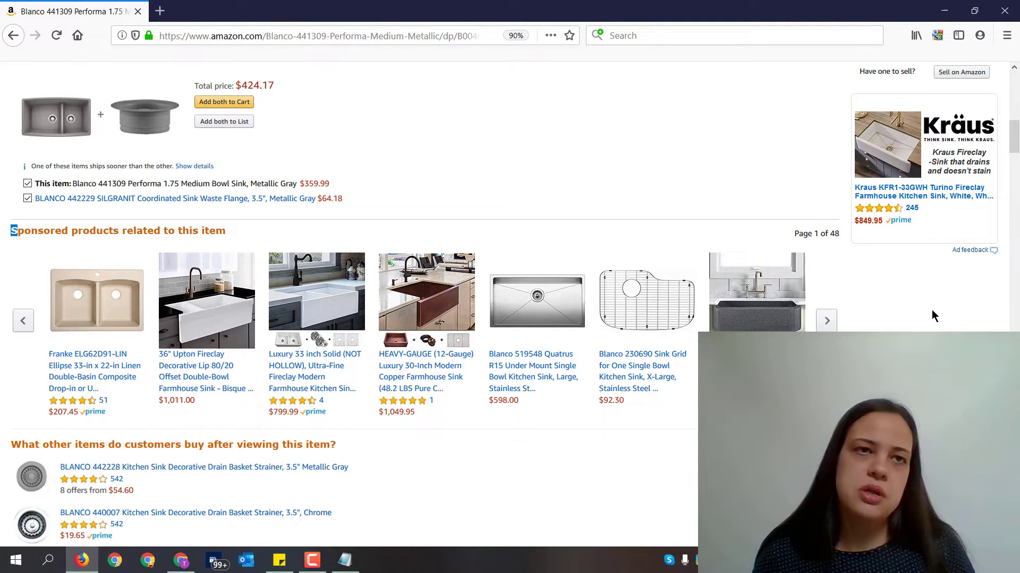
pyautogui.scroll(10, 968, 224)
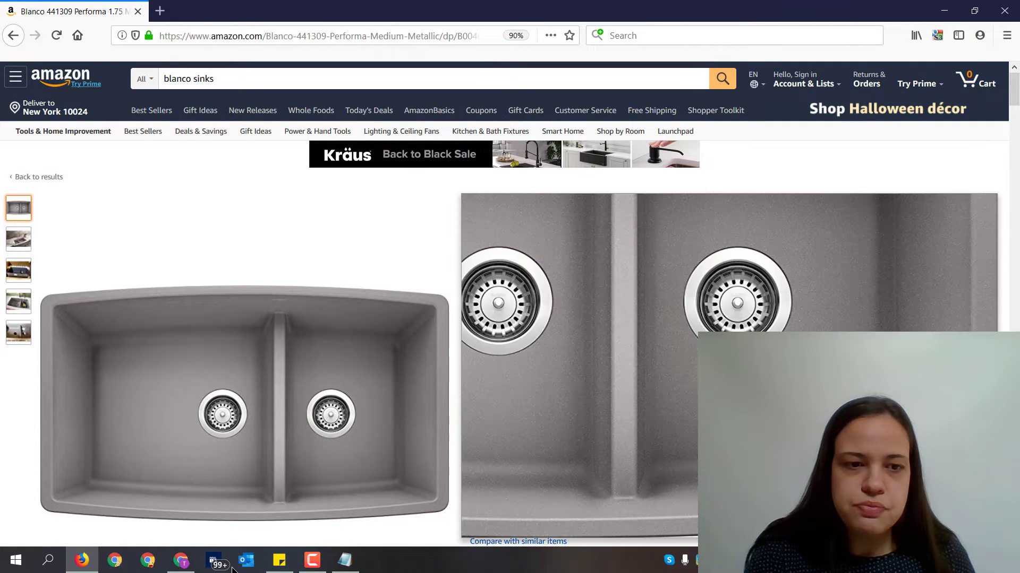
# - Switch to Amazon Seller Central in the other browser and start a new Sponsored Products campaign
pyautogui.click(181, 560)
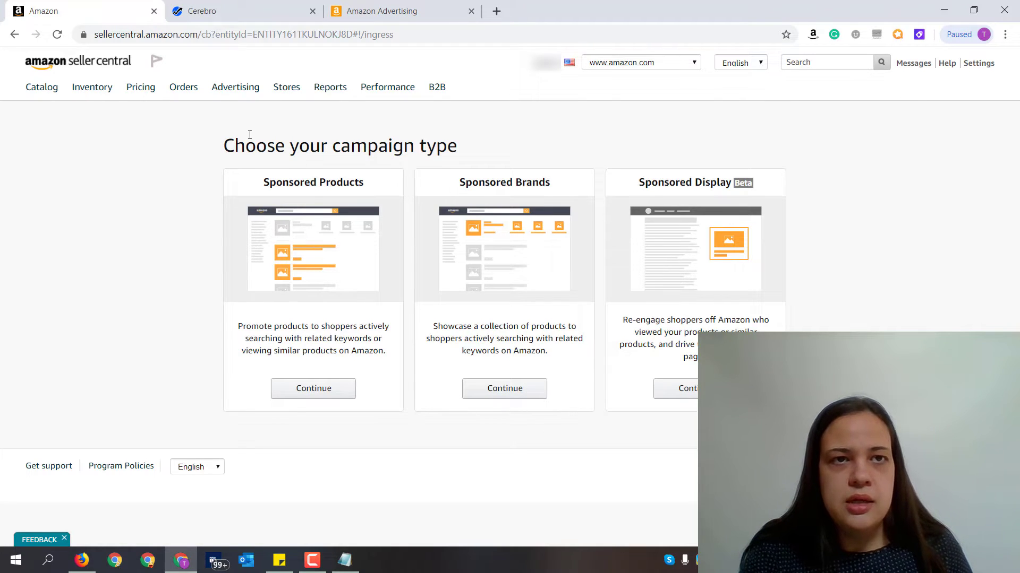
pyautogui.moveTo(234, 95)
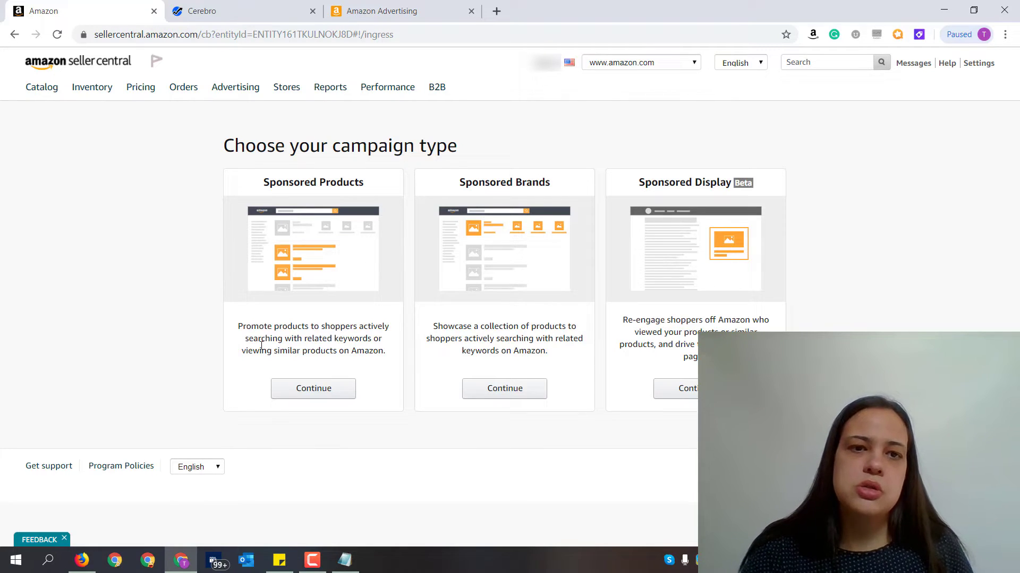
pyautogui.click(307, 391)
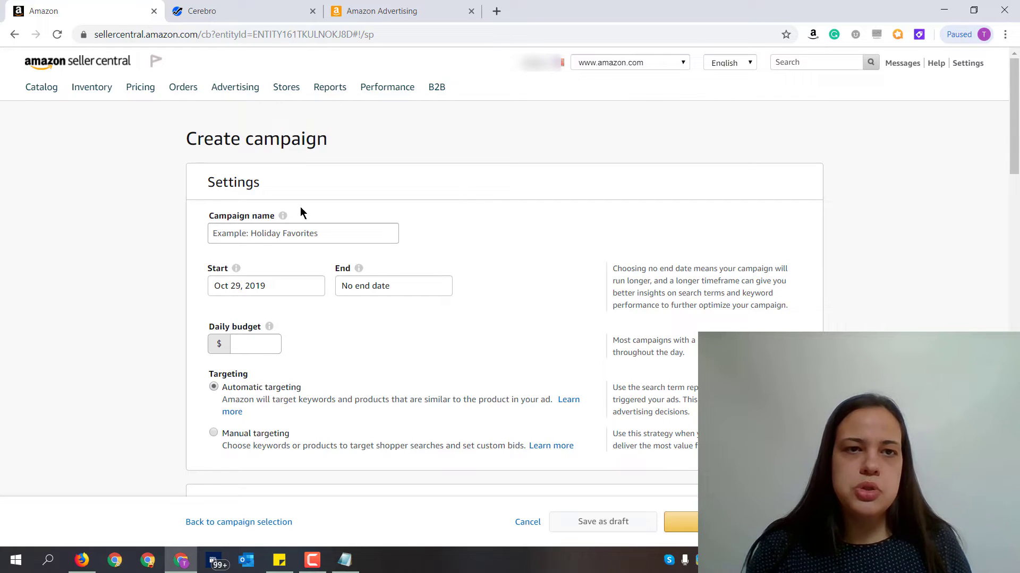
# - Set the new campaign's targeting to manual targeting
pyautogui.scroll(-1, 347, 238)
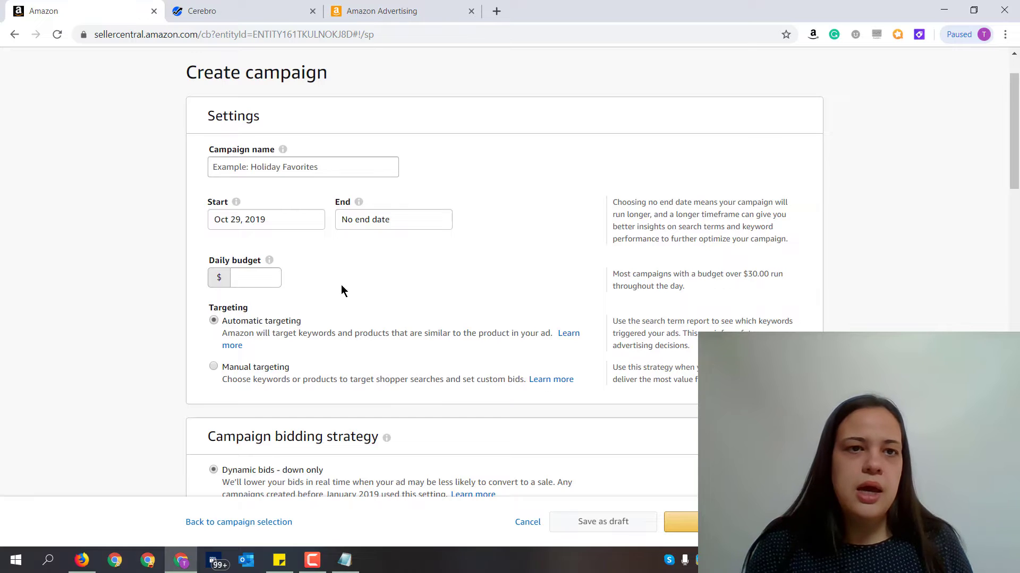
pyautogui.scroll(-1, 355, 277)
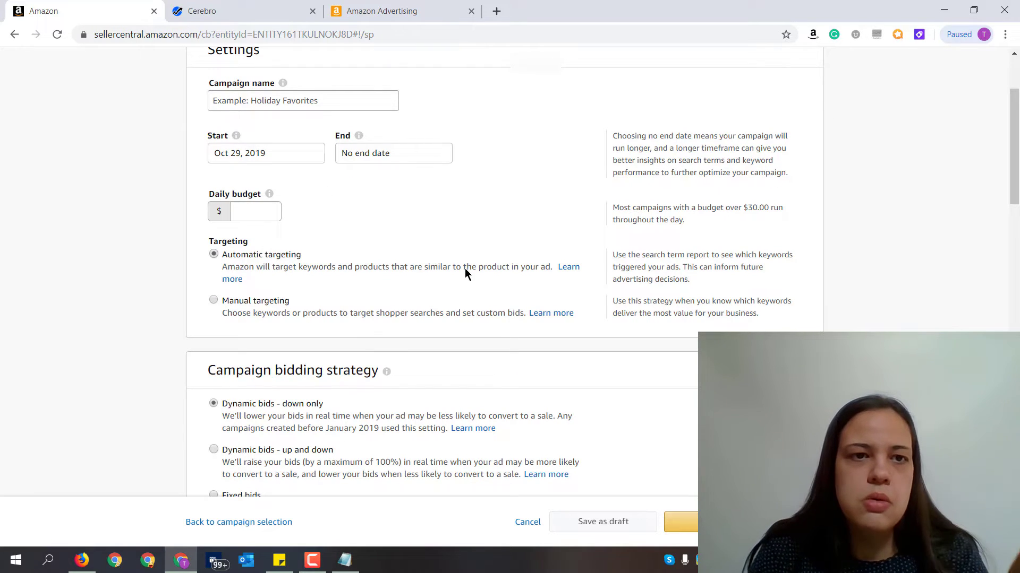
pyautogui.click(252, 301)
# - Add the first product in the product list to the campaign's ad group
pyautogui.scroll(-1, 383, 308)
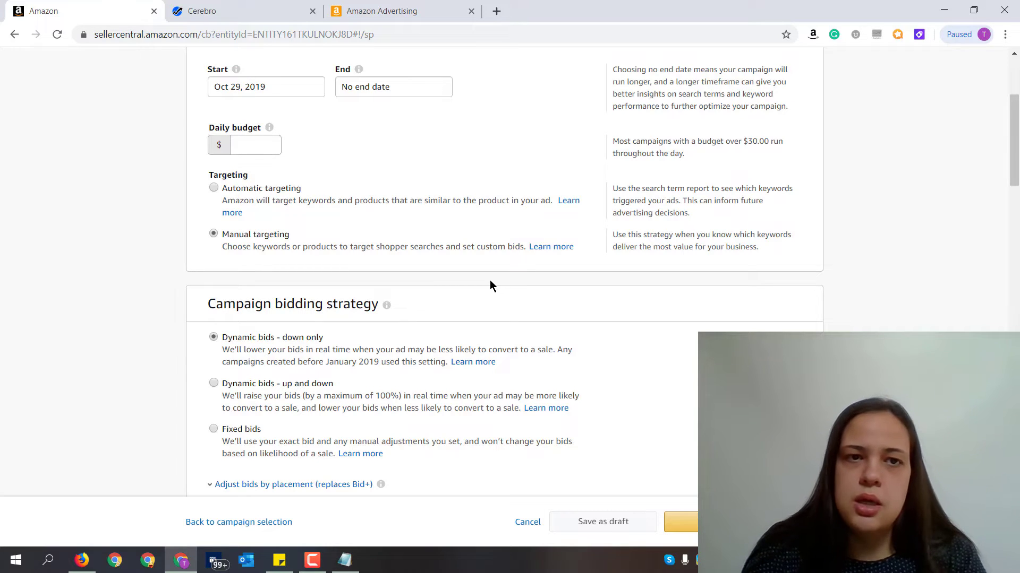
pyautogui.scroll(-1, 494, 275)
pyautogui.scroll(-1, 497, 274)
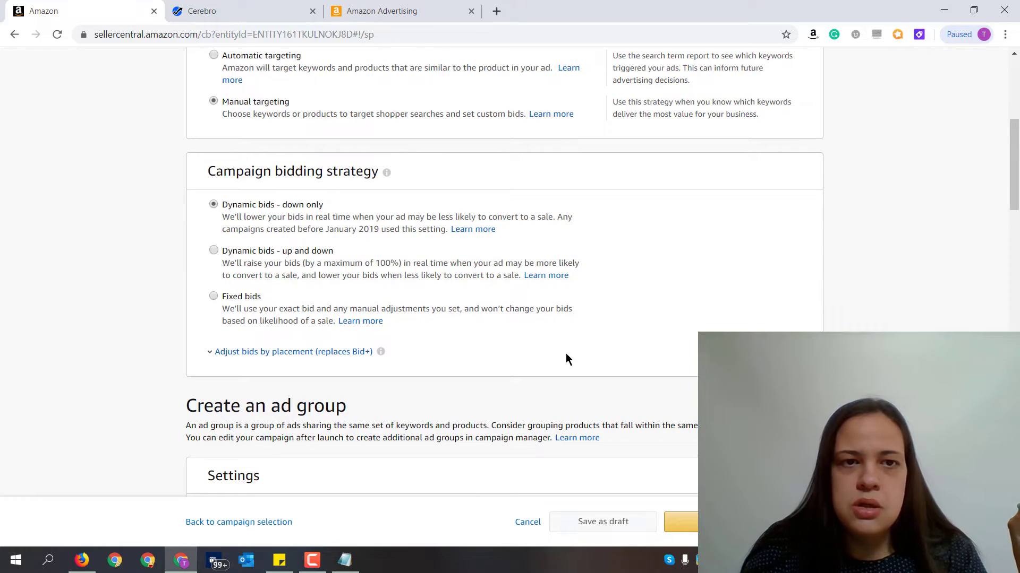
pyautogui.scroll(-2, 629, 334)
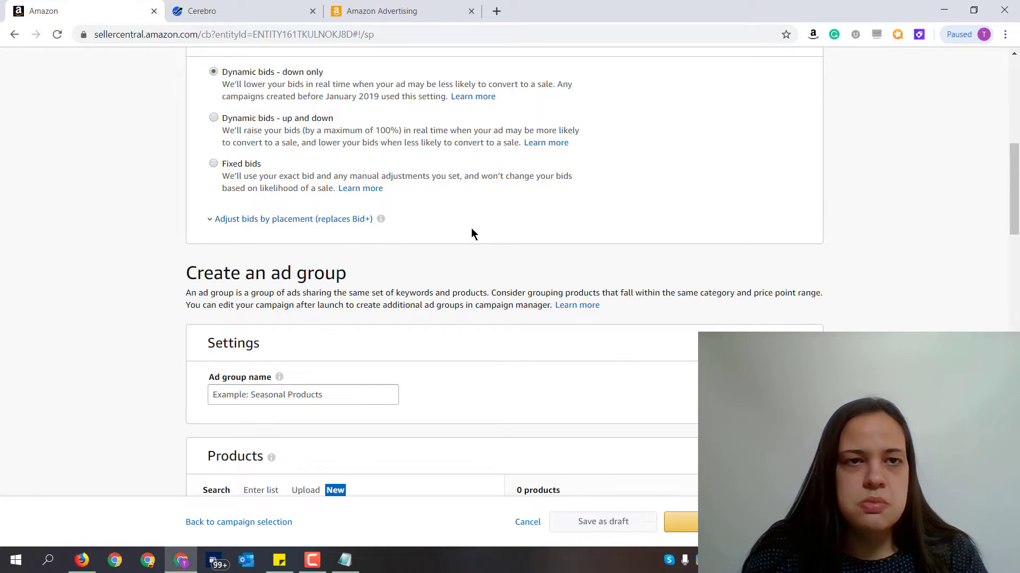
pyautogui.scroll(-1, 488, 223)
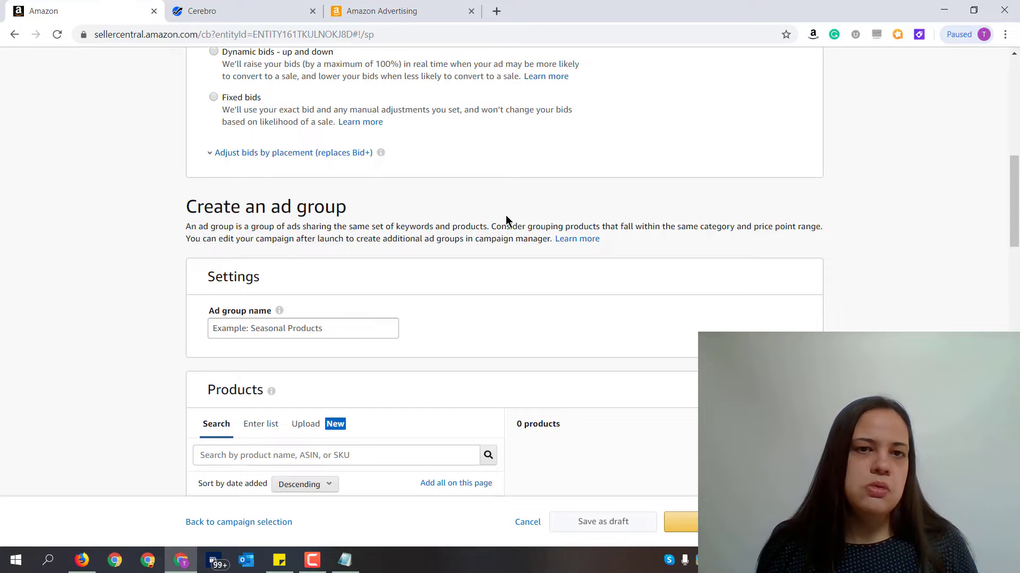
pyautogui.scroll(-5, 505, 215)
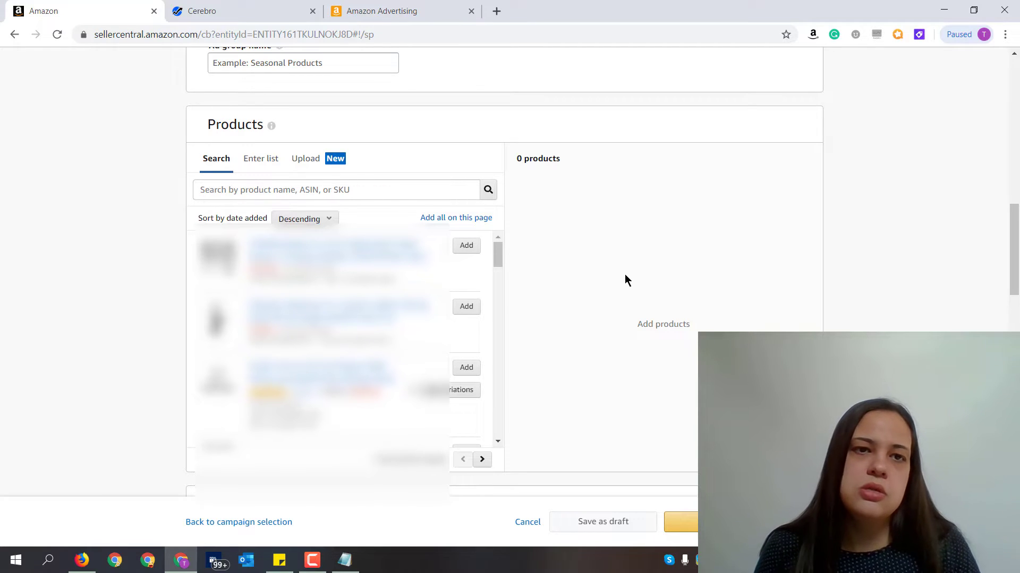
pyautogui.click(466, 247)
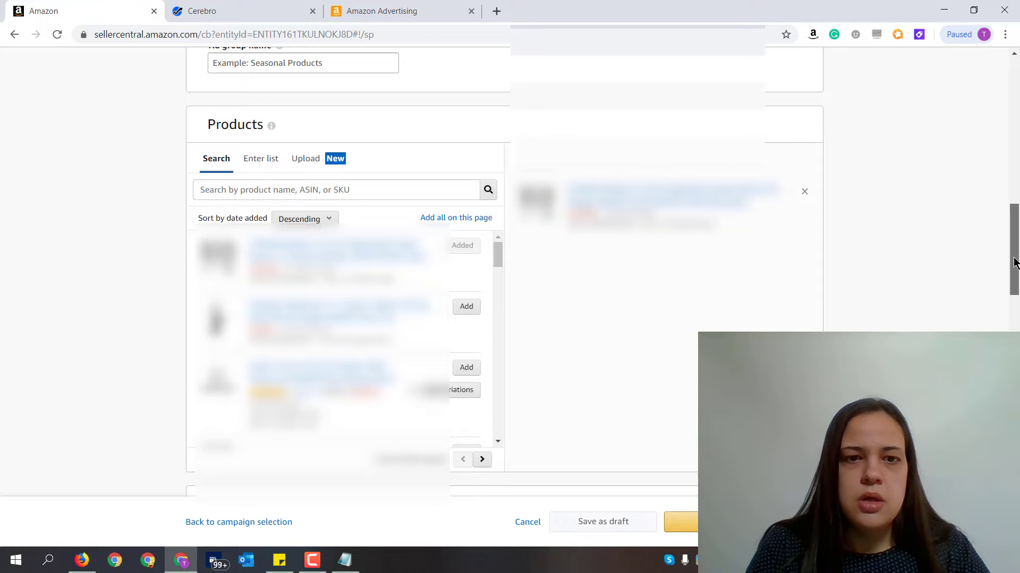
# - Set the ad group's targeting type to product targeting and bring up its category suggestions
pyautogui.moveTo(1014, 263); pyautogui.dragTo(1014, 339)
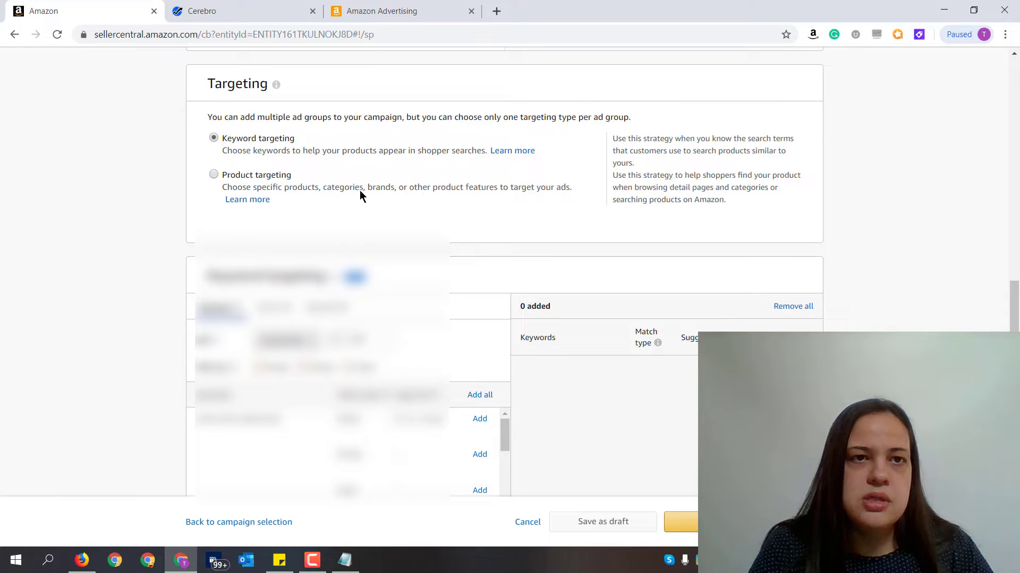
pyautogui.click(241, 178)
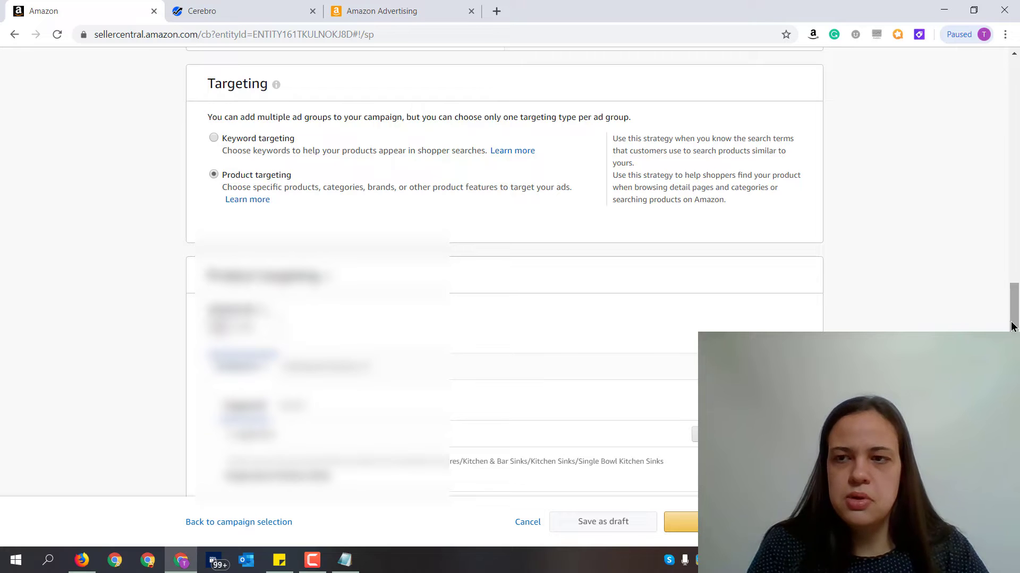
pyautogui.scroll(-2, 1017, 319)
pyautogui.scroll(-3, 1016, 318)
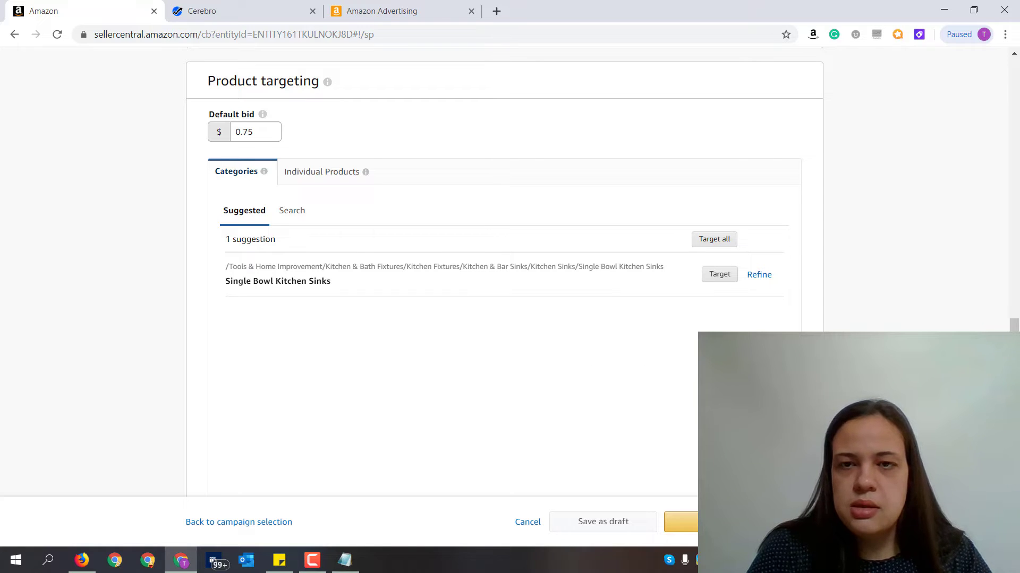
# - Open the refinement options for the Single Bowl Kitchen Sinks category and look through the brands available for filtering
pyautogui.click(754, 277)
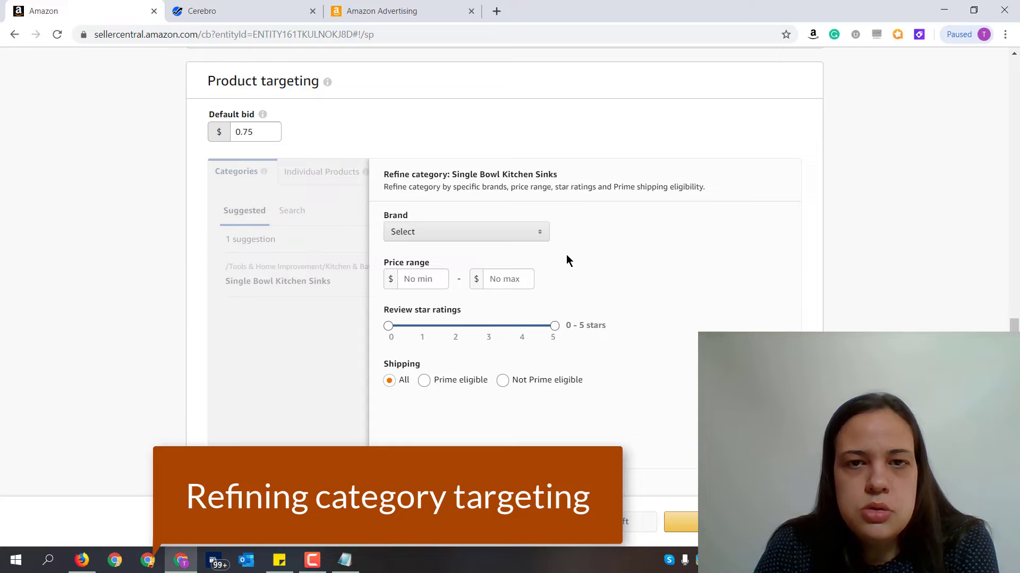
pyautogui.click(537, 234)
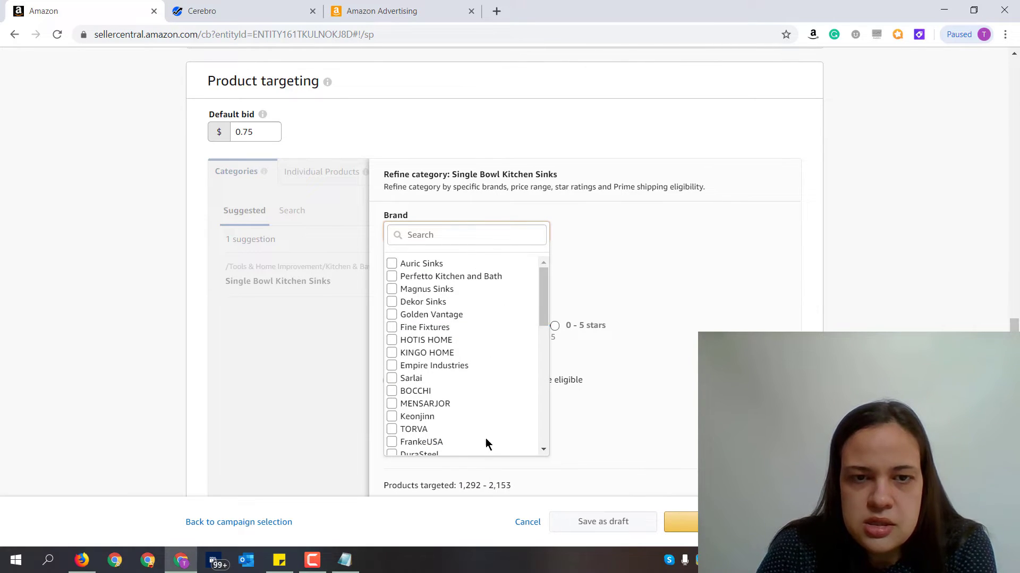
pyautogui.scroll(-2, 492, 317)
pyautogui.scroll(-6, 496, 321)
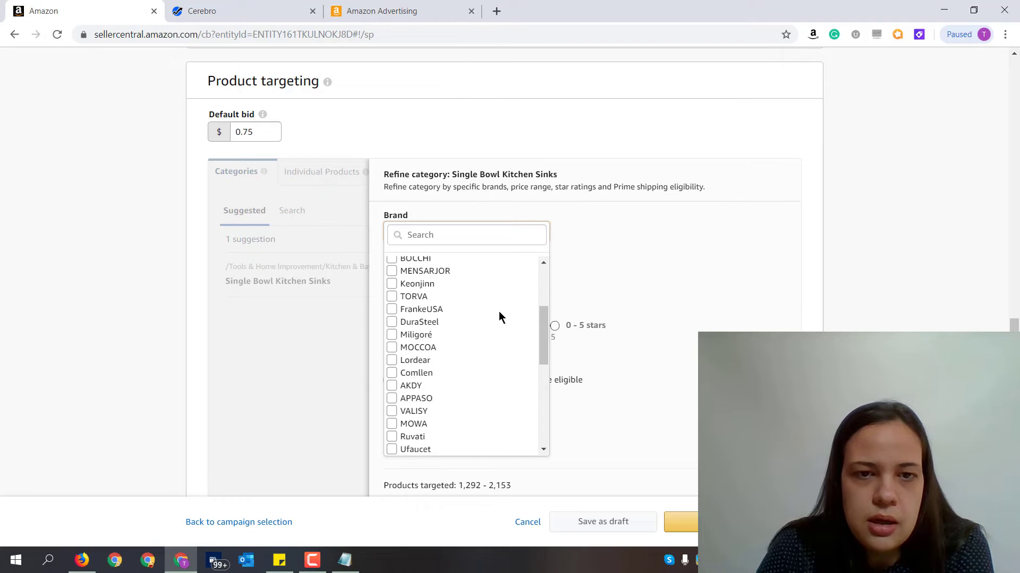
pyautogui.scroll(-1, 493, 256)
pyautogui.scroll(-2, 498, 333)
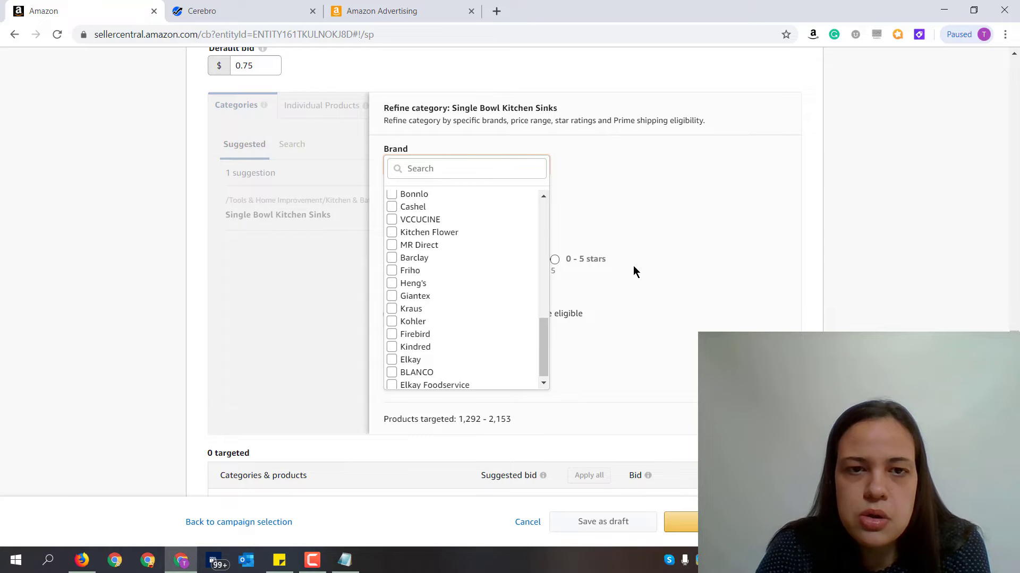
pyautogui.scroll(8, 462, 269)
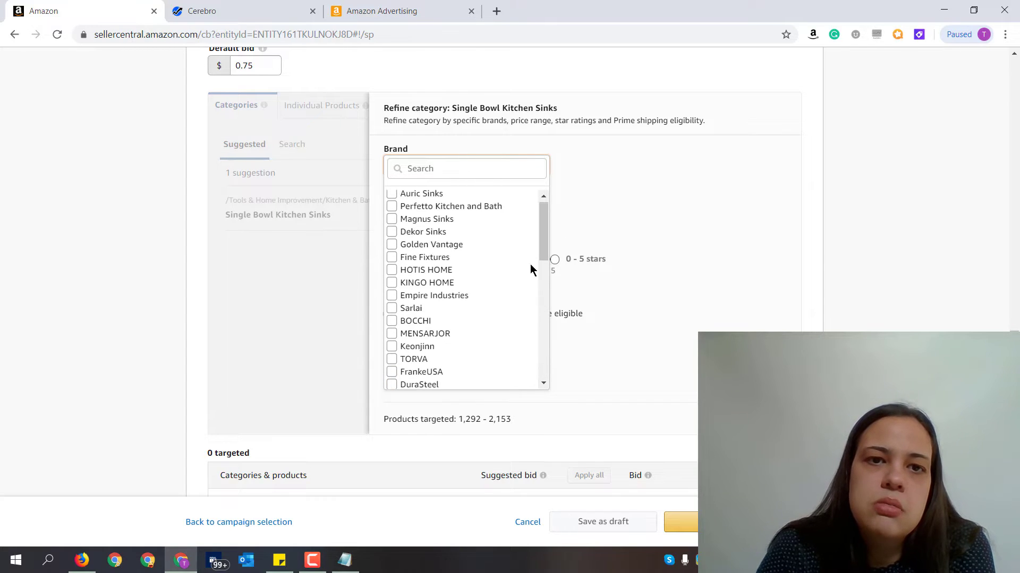
pyautogui.click(612, 178)
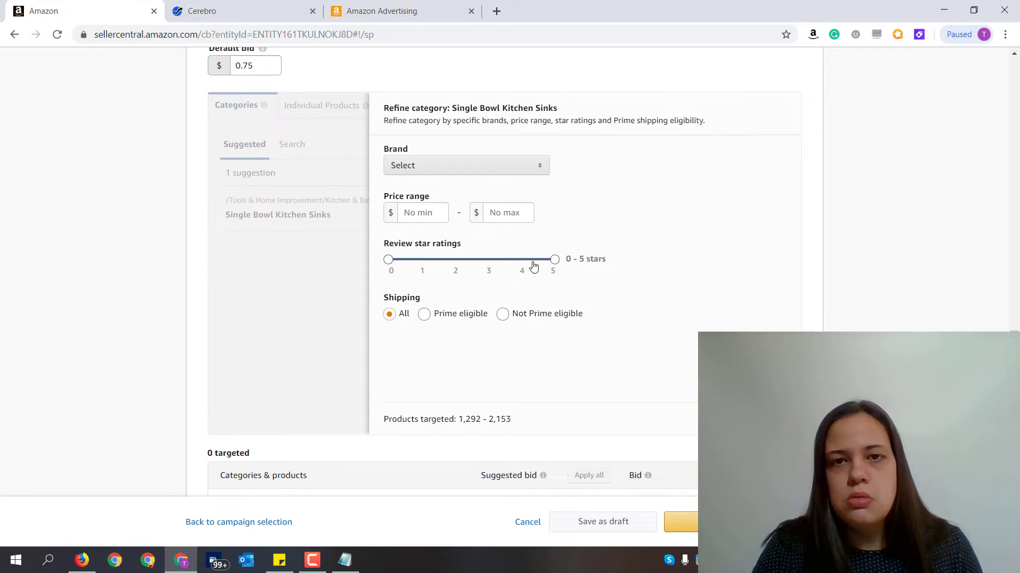
# - Try limiting the category's review star ratings to 0 - 3 stars and 0 - 4 stars, and discard the refinement
pyautogui.moveTo(555, 259); pyautogui.dragTo(487, 259)
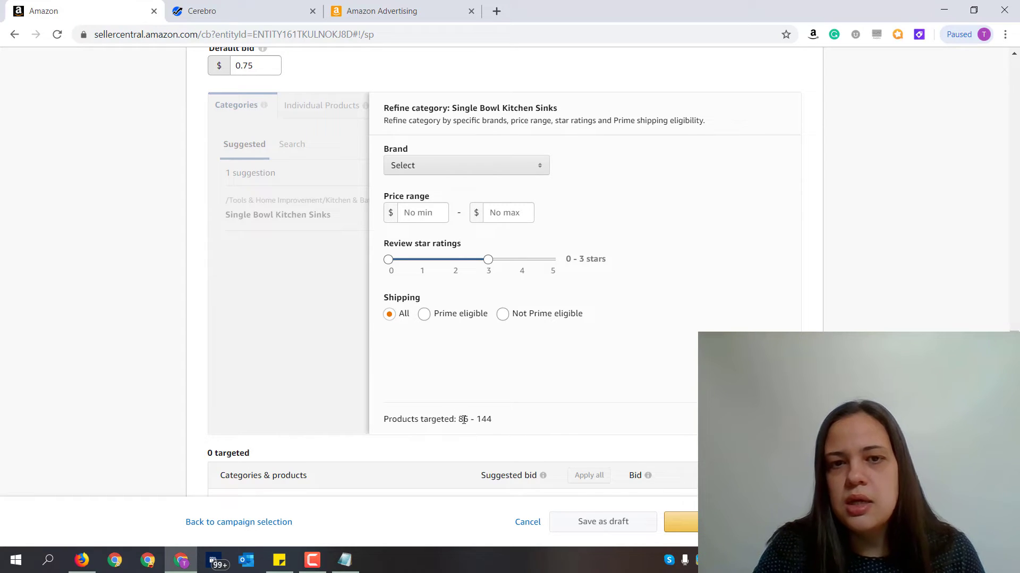
pyautogui.moveTo(463, 419); pyautogui.dragTo(446, 432)
pyautogui.click(516, 361)
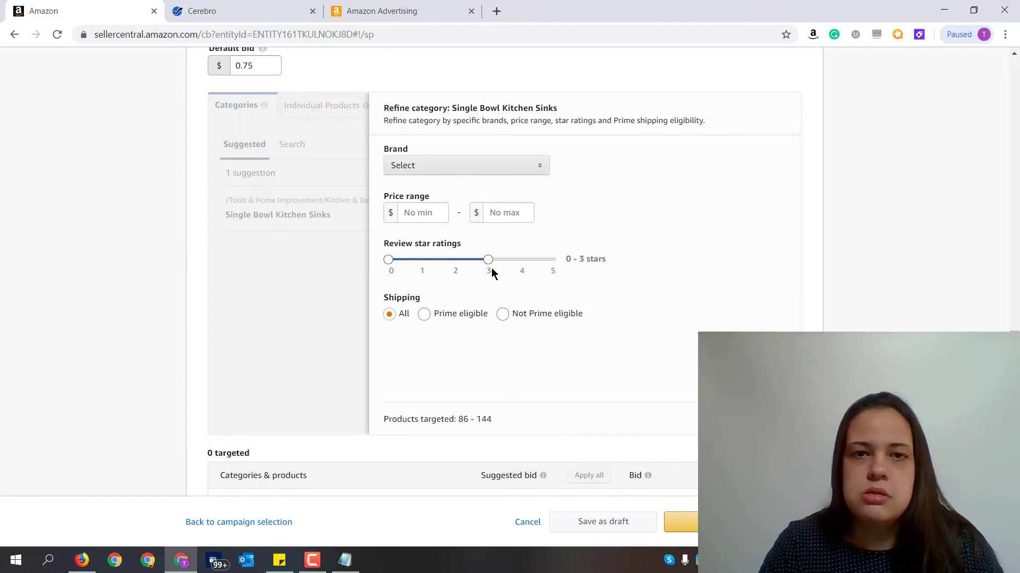
pyautogui.moveTo(489, 260); pyautogui.dragTo(536, 264)
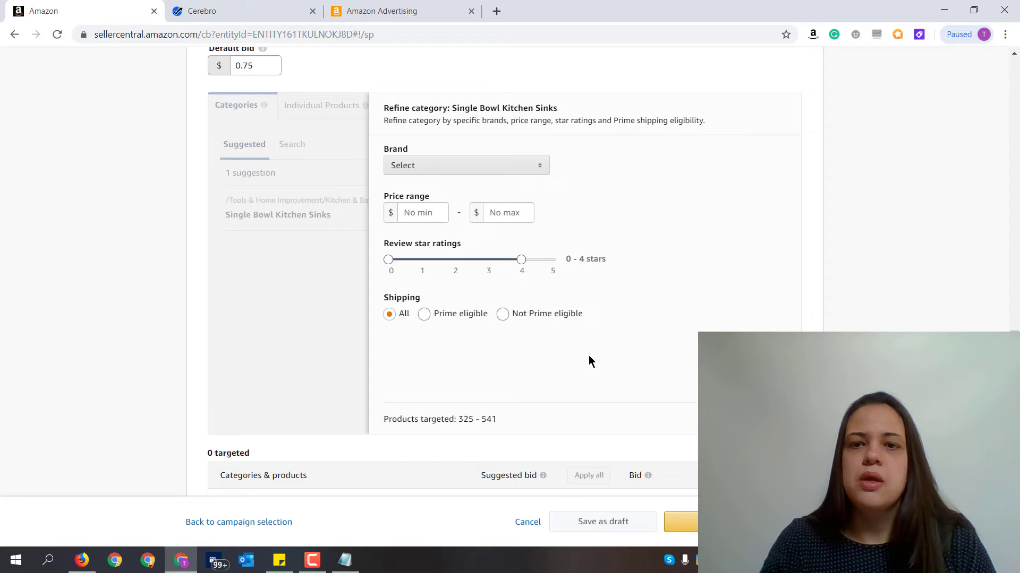
pyautogui.click(726, 419)
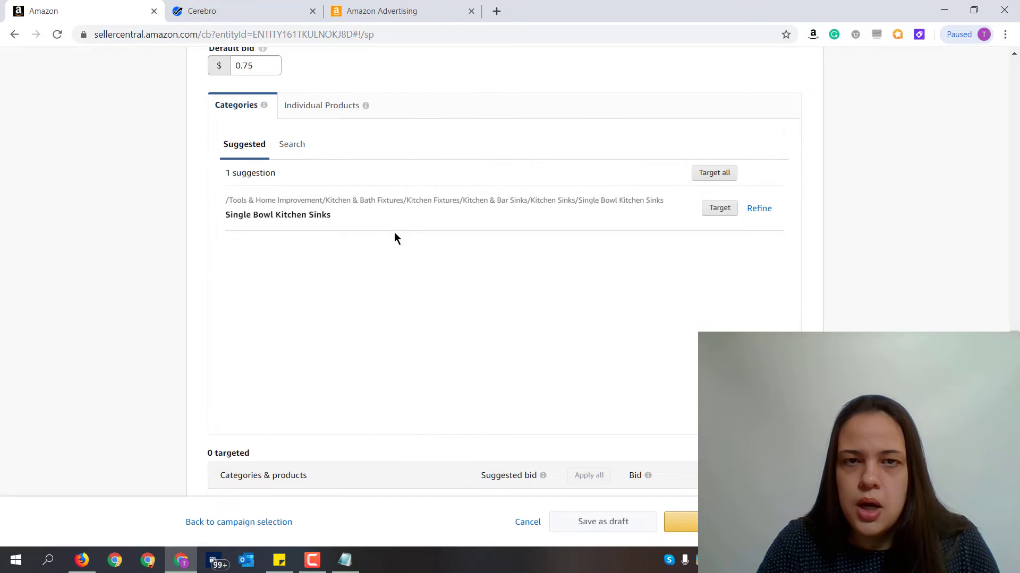
# - Switch product targeting to individual products and examine the suggested kitchen sink listings for ratings, prices and stock status
pyautogui.click(337, 111)
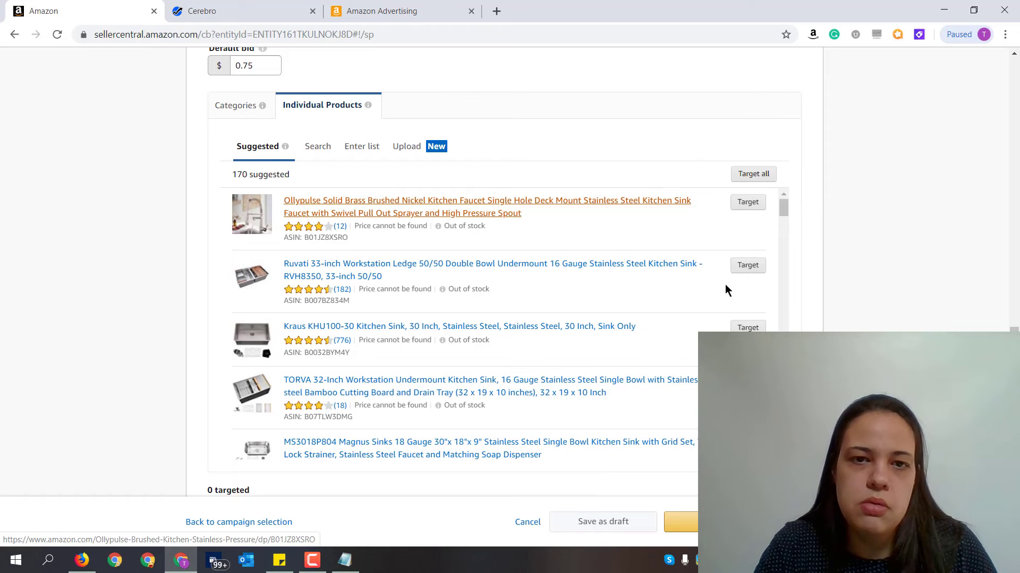
pyautogui.scroll(-10, 715, 326)
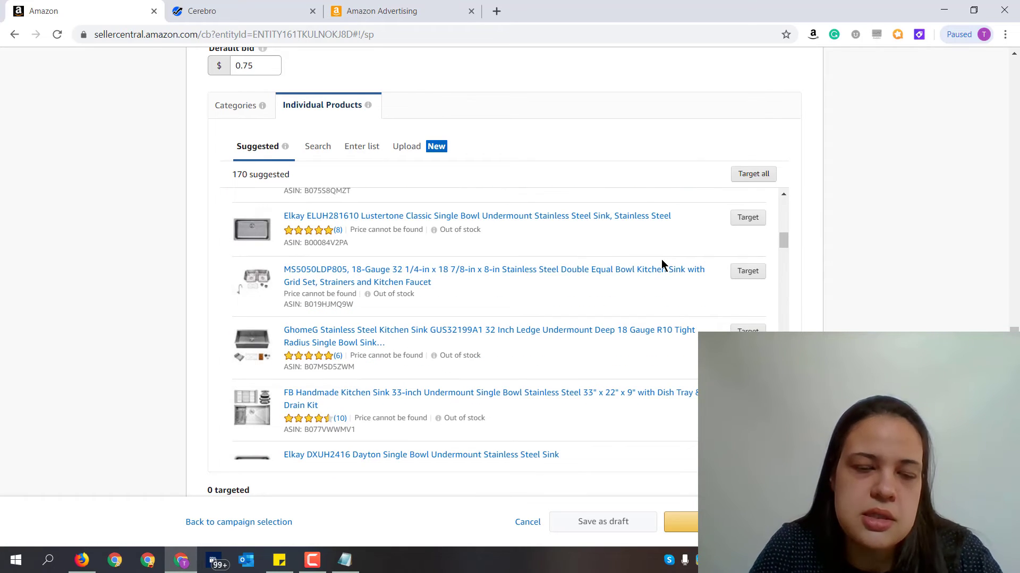
pyautogui.scroll(-1, 426, 281)
pyautogui.scroll(-3, 425, 281)
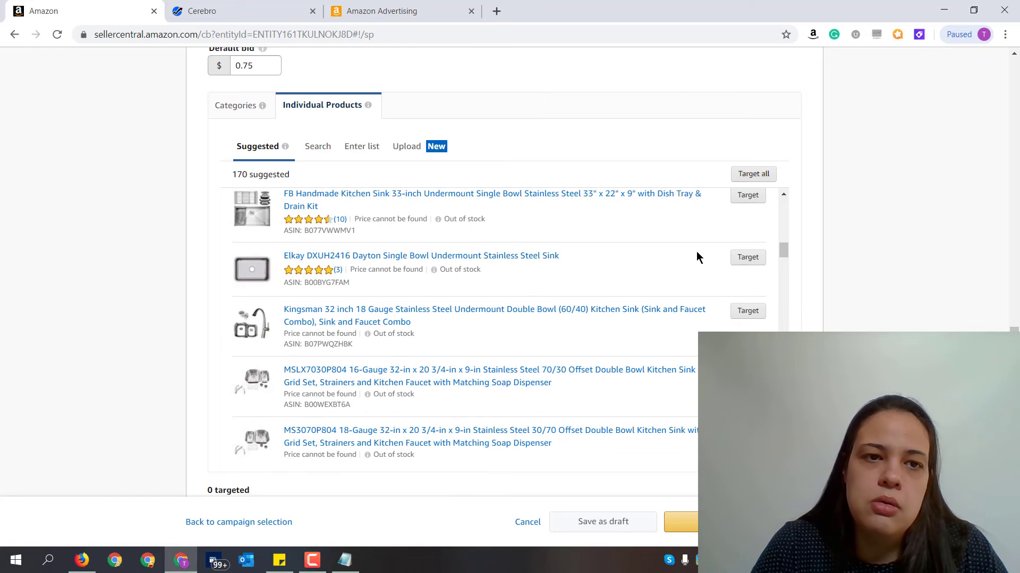
pyautogui.scroll(-5, 632, 254)
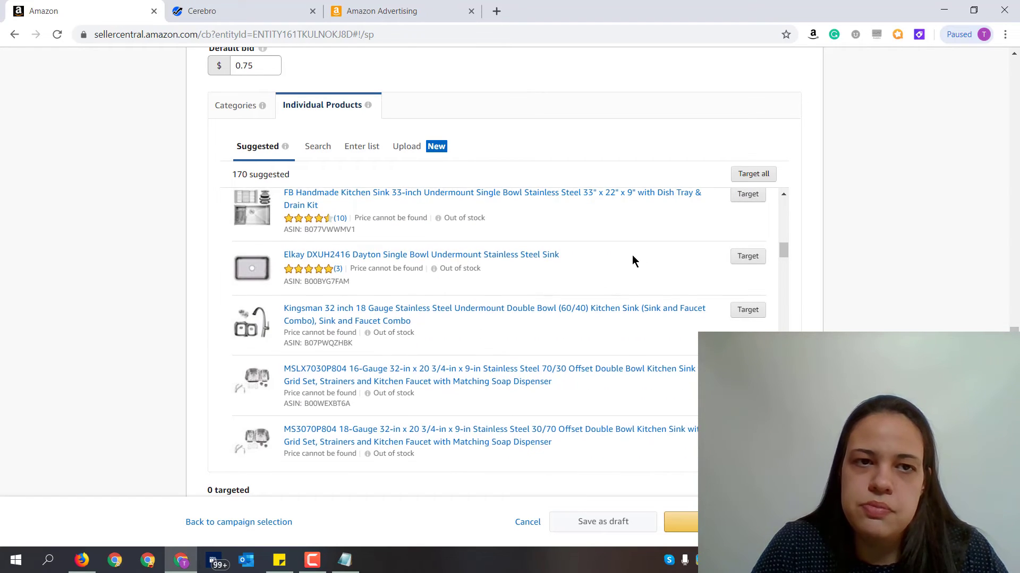
pyautogui.scroll(-5, 689, 255)
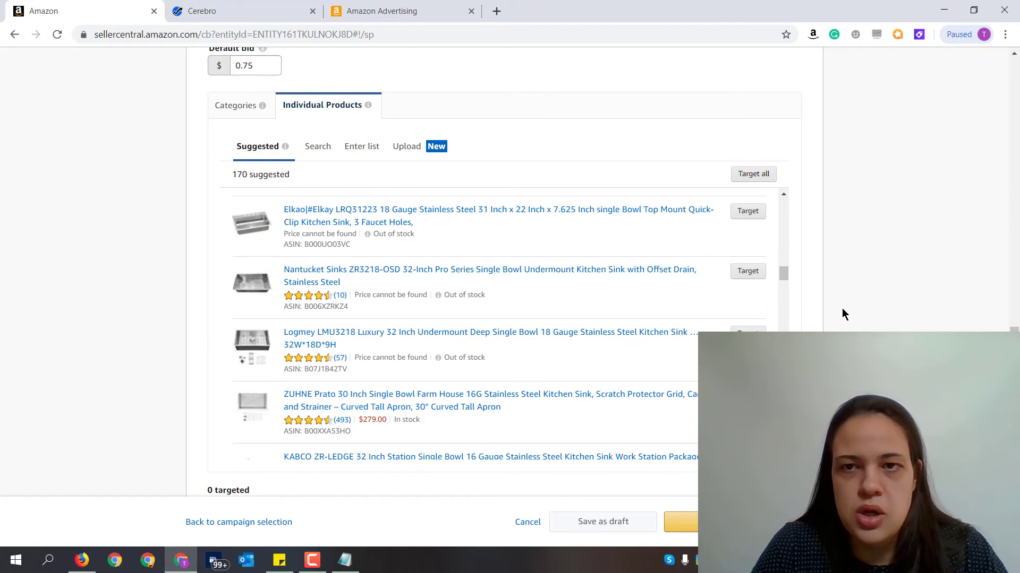
pyautogui.scroll(5, 744, 310)
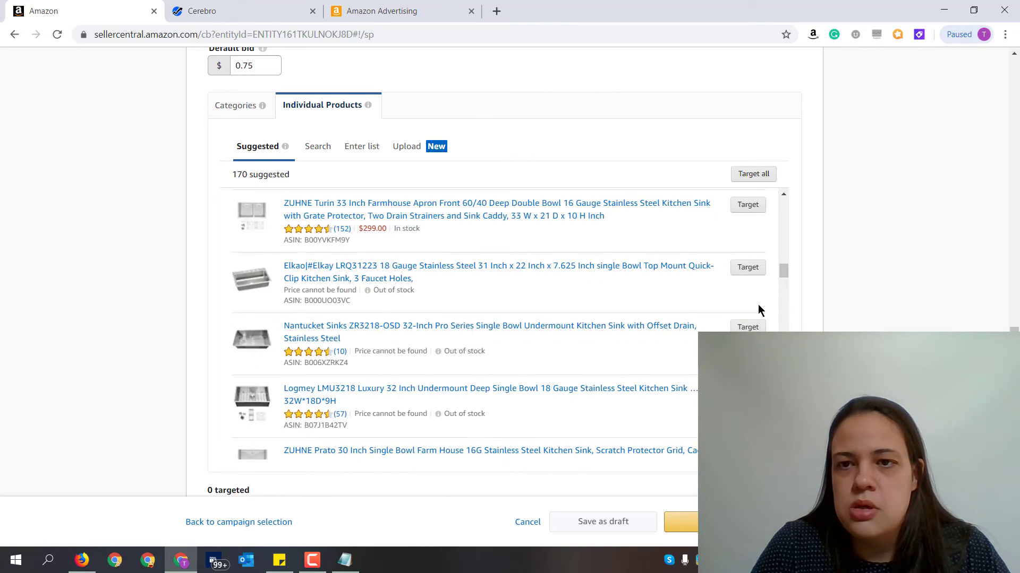
pyautogui.scroll(10, 757, 305)
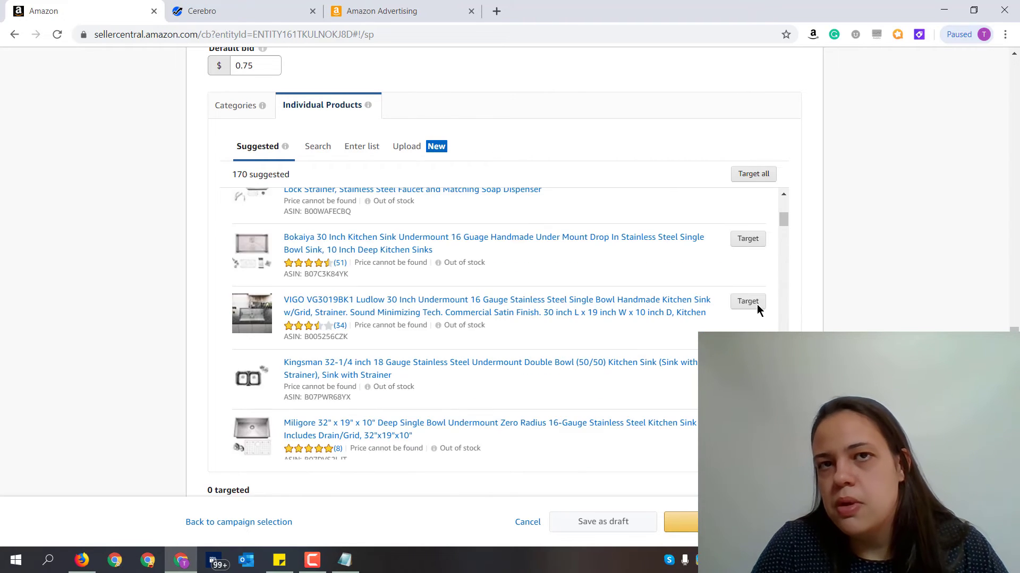
pyautogui.scroll(3, 796, 319)
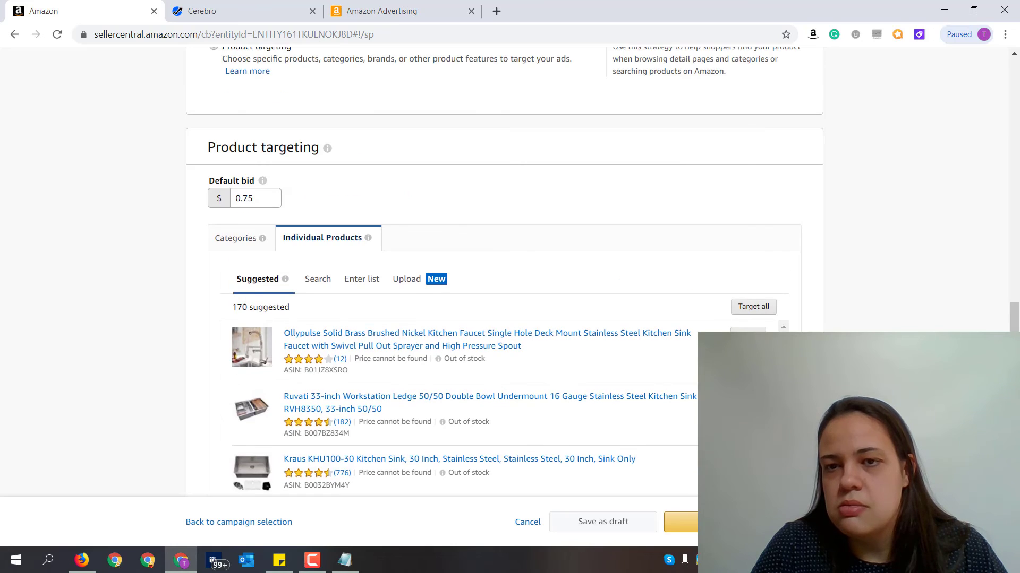
pyautogui.scroll(-3, 842, 330)
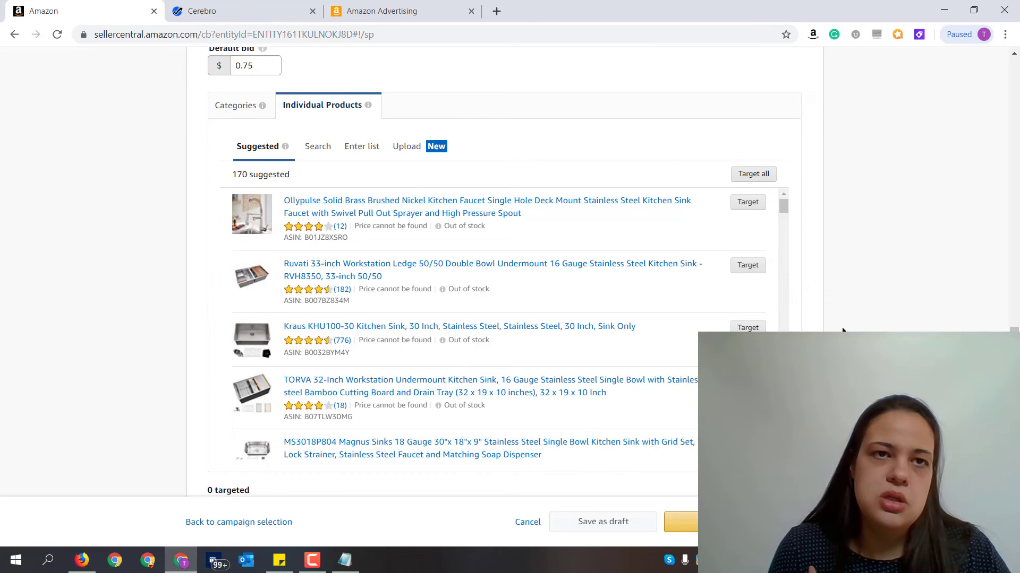